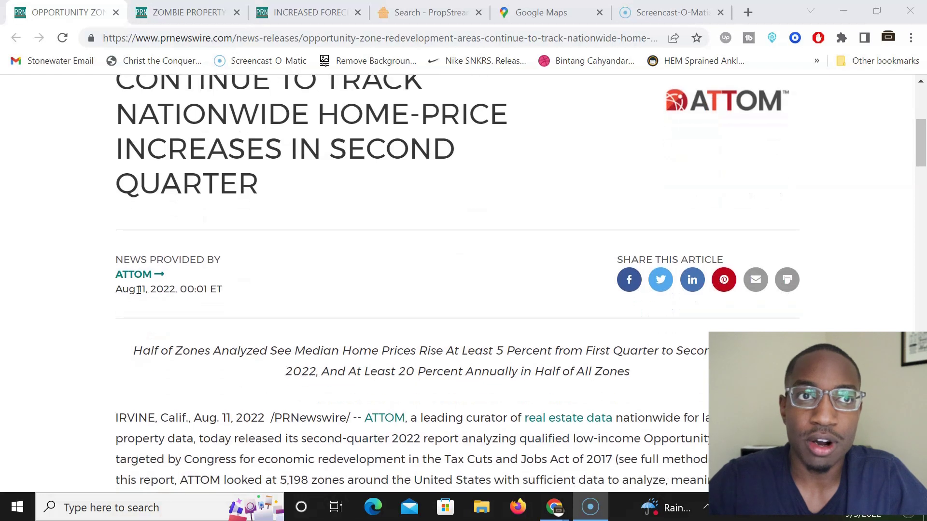
Step: Examine the opening paragraphs of the Opportunity Zone article, highlighting the report's finding on median single-family home and condo prices
{"action": "scroll", "coordinate": [139, 290], "scroll_direction": "down", "scroll_amount": 4}
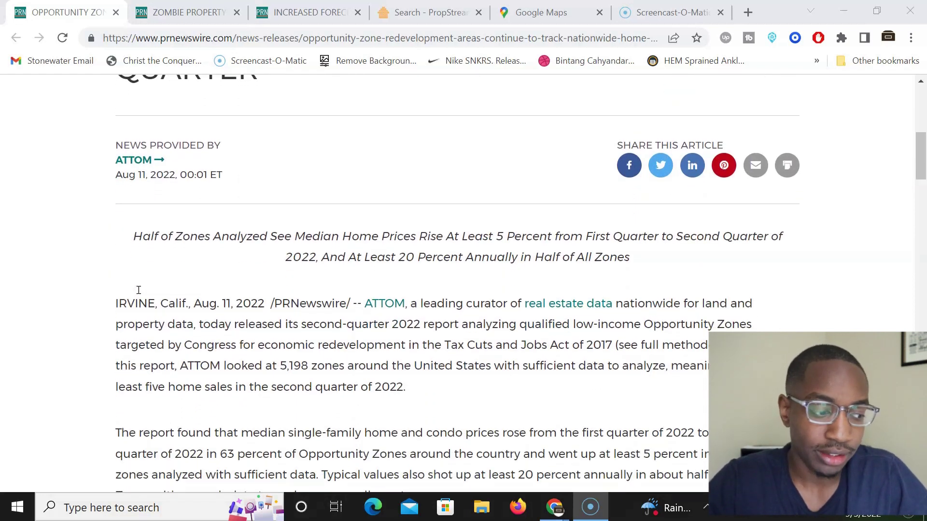
{"action": "scroll", "coordinate": [139, 290], "scroll_direction": "down", "scroll_amount": 3}
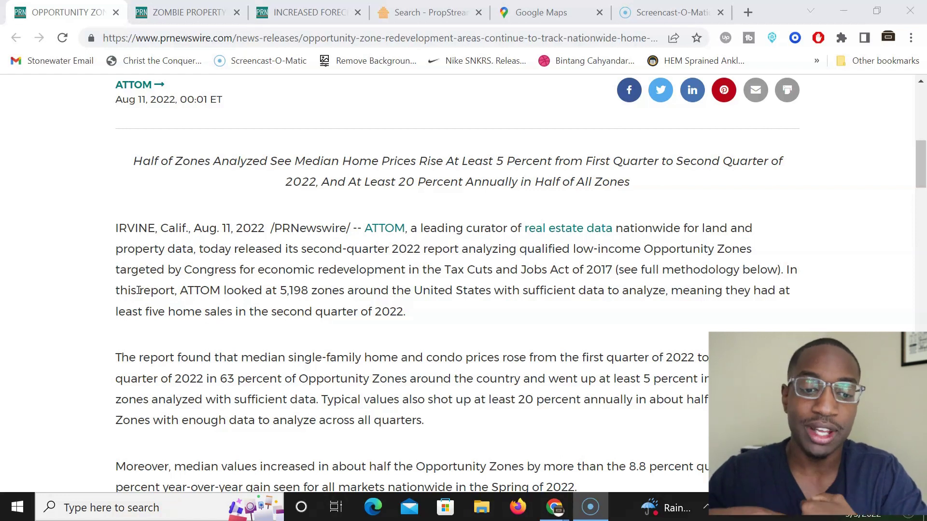
{"action": "scroll", "coordinate": [138, 290], "scroll_direction": "down", "scroll_amount": 3}
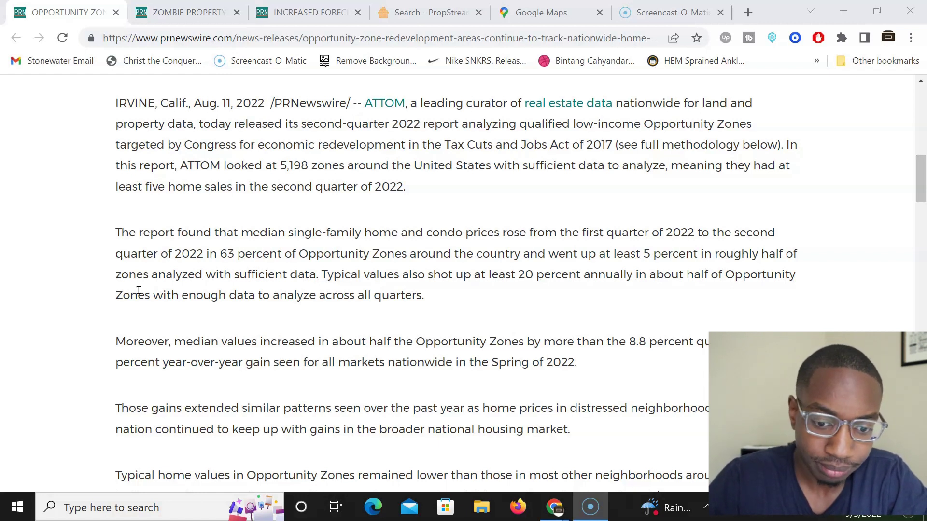
{"action": "scroll", "coordinate": [138, 290], "scroll_direction": "down", "scroll_amount": 2}
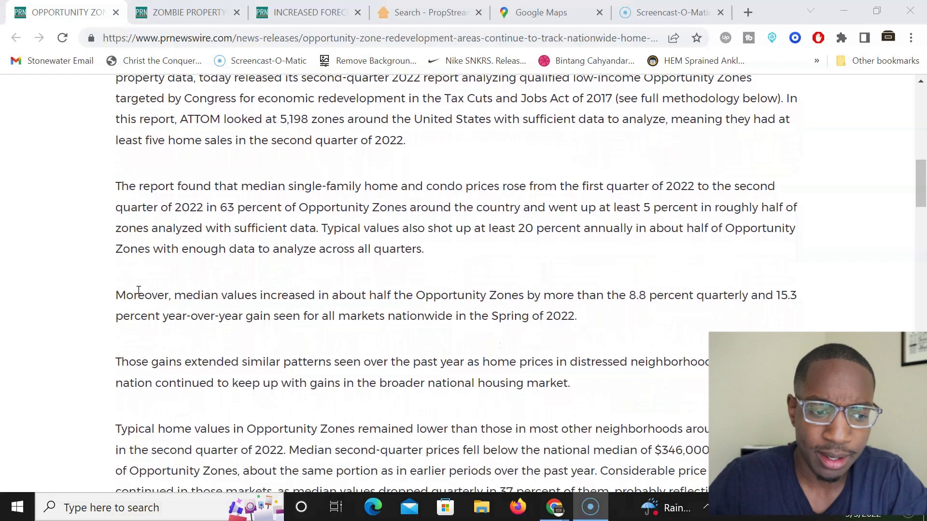
{"action": "left_click_drag", "start_coordinate": [118, 182], "coordinate": [533, 212]}
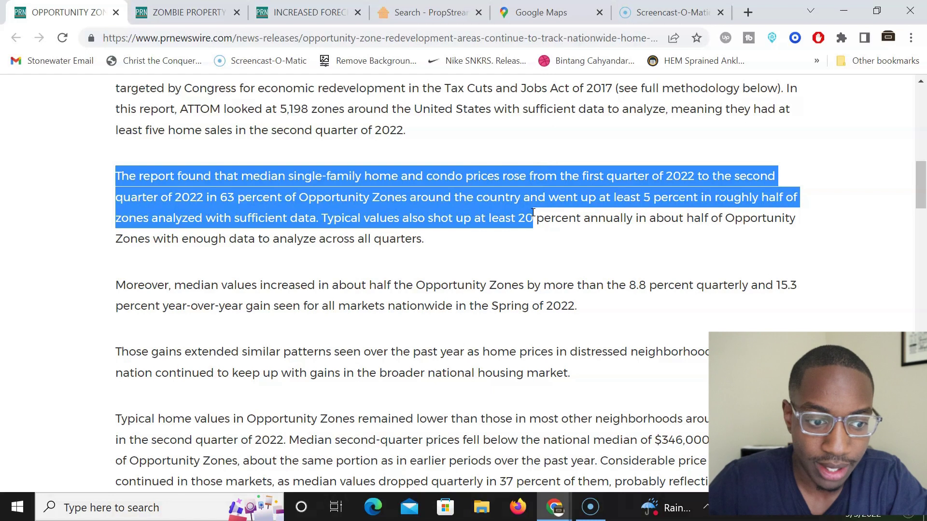
{"action": "left_click", "coordinate": [533, 213]}
{"action": "scroll", "coordinate": [532, 215], "scroll_direction": "up", "scroll_amount": 1}
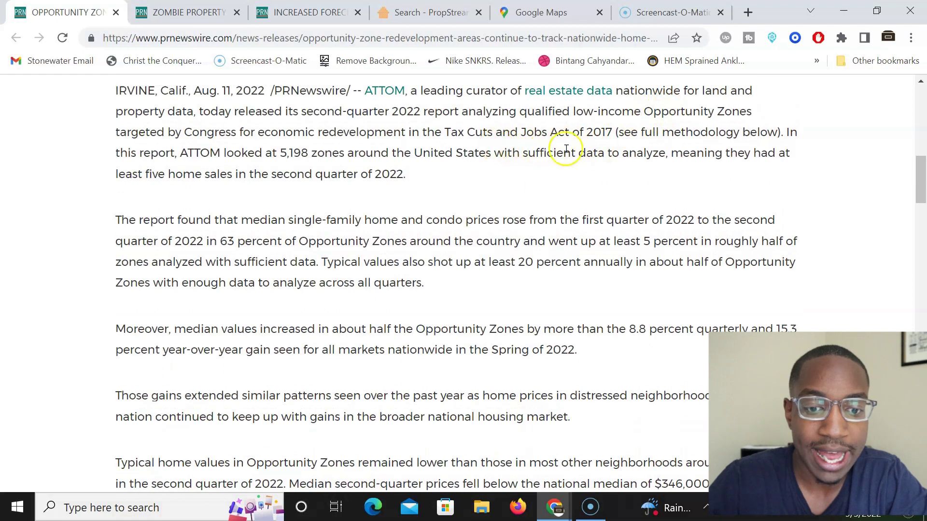
{"action": "scroll", "coordinate": [451, 233], "scroll_direction": "down", "scroll_amount": 2}
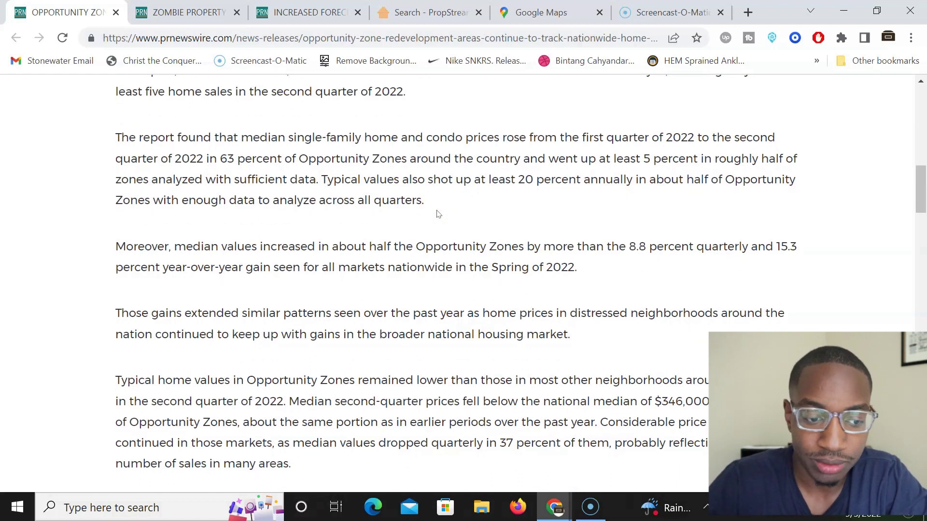
{"action": "scroll", "coordinate": [439, 214], "scroll_direction": "down", "scroll_amount": 1}
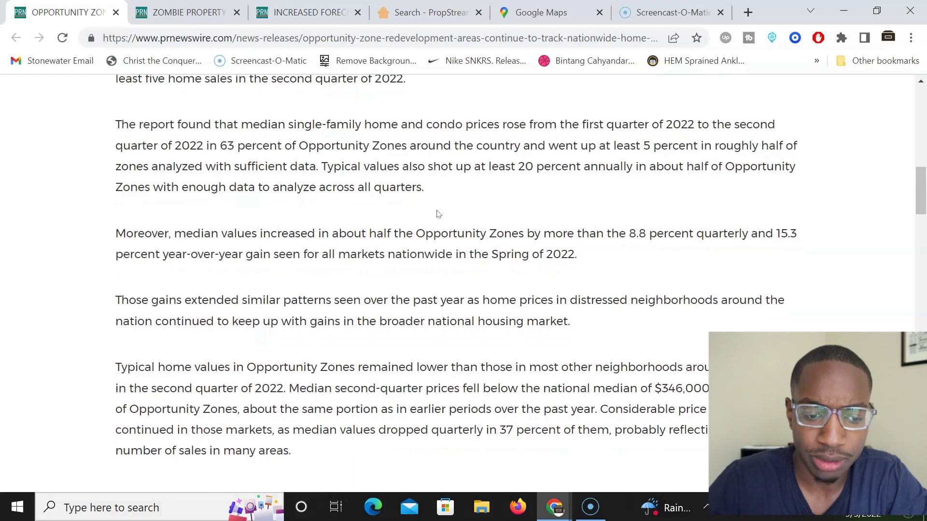
{"action": "scroll", "coordinate": [438, 214], "scroll_direction": "down", "scroll_amount": 1}
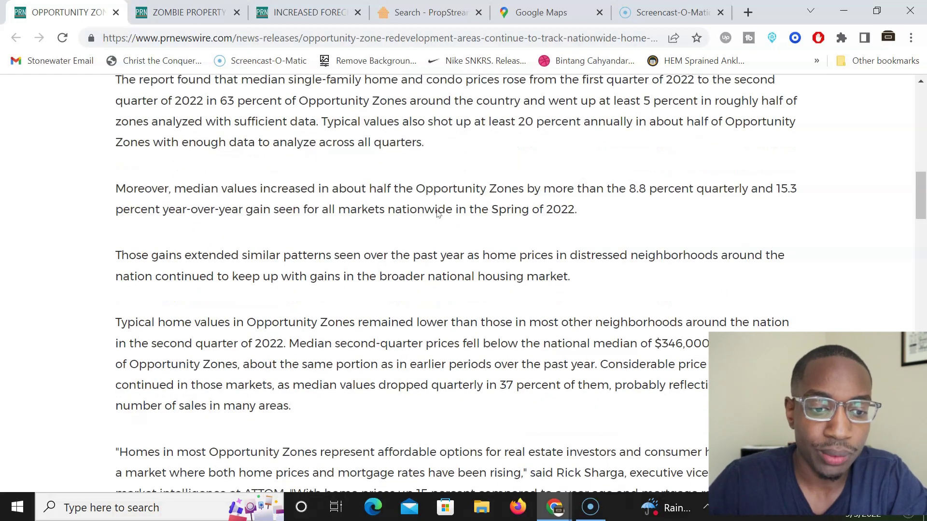
{"action": "scroll", "coordinate": [356, 142], "scroll_direction": "up", "scroll_amount": 1}
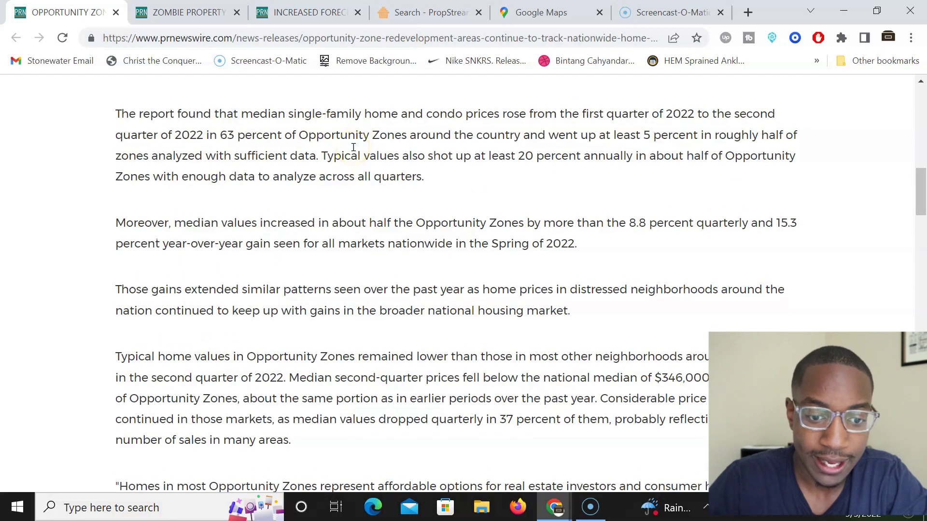
{"action": "scroll", "coordinate": [353, 148], "scroll_direction": "down", "scroll_amount": 2}
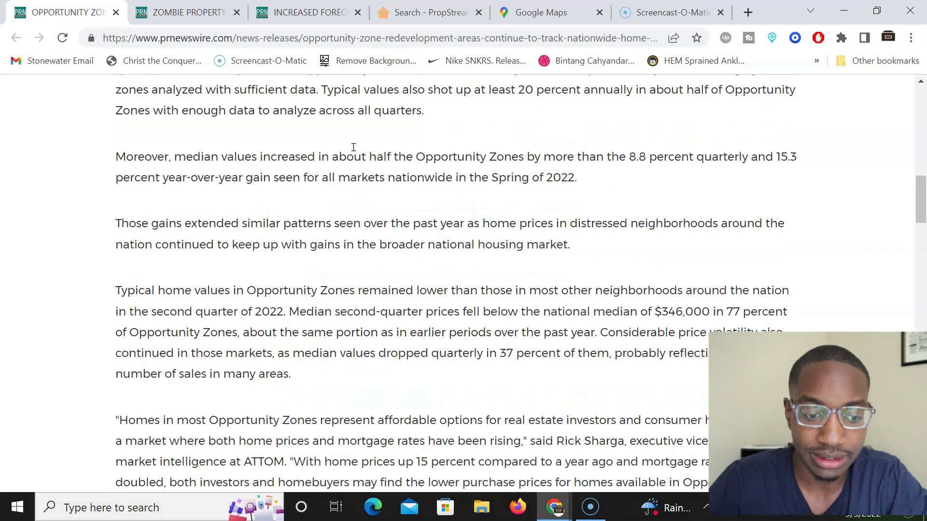
Step: Examine the Opportunity Zone article's high-level findings and the paragraphs before them on median prices and zone definitions
{"action": "scroll", "coordinate": [353, 147], "scroll_direction": "down", "scroll_amount": 15}
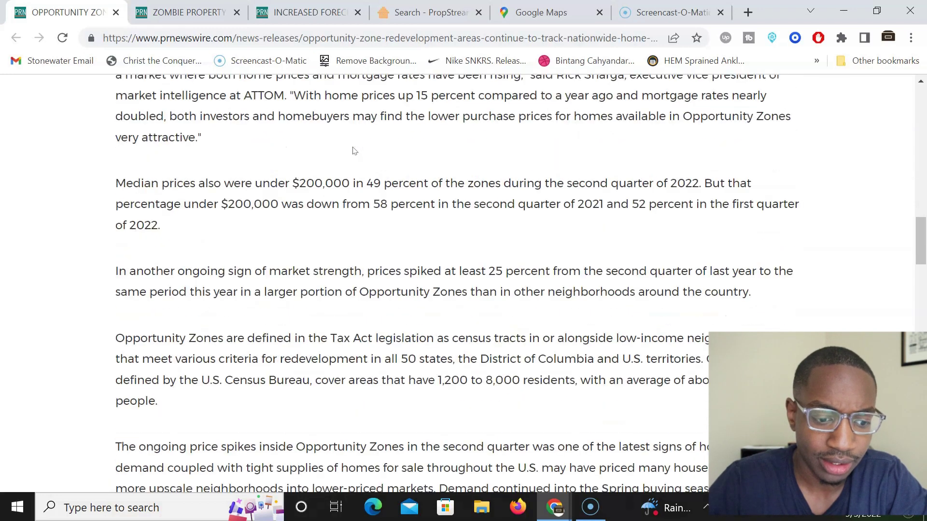
{"action": "scroll", "coordinate": [353, 147], "scroll_direction": "down", "scroll_amount": 9}
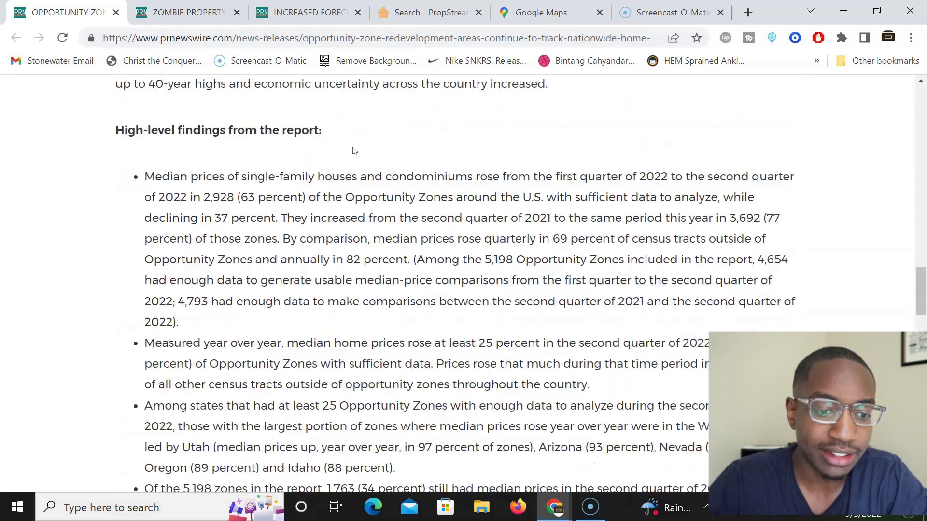
{"action": "scroll", "coordinate": [353, 147], "scroll_direction": "down", "scroll_amount": 7}
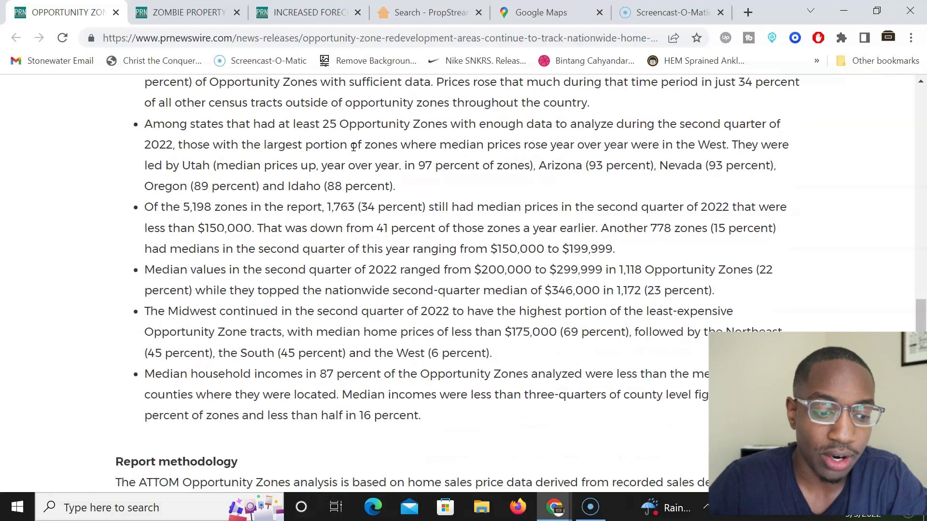
{"action": "scroll", "coordinate": [353, 147], "scroll_direction": "up", "scroll_amount": 4}
{"action": "scroll", "coordinate": [353, 147], "scroll_direction": "up", "scroll_amount": 2}
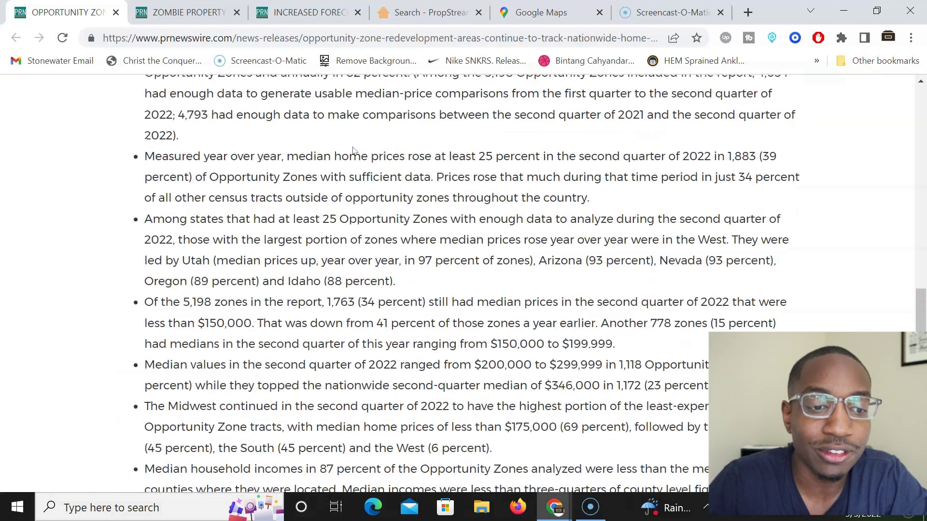
{"action": "scroll", "coordinate": [353, 151], "scroll_direction": "up", "scroll_amount": 7}
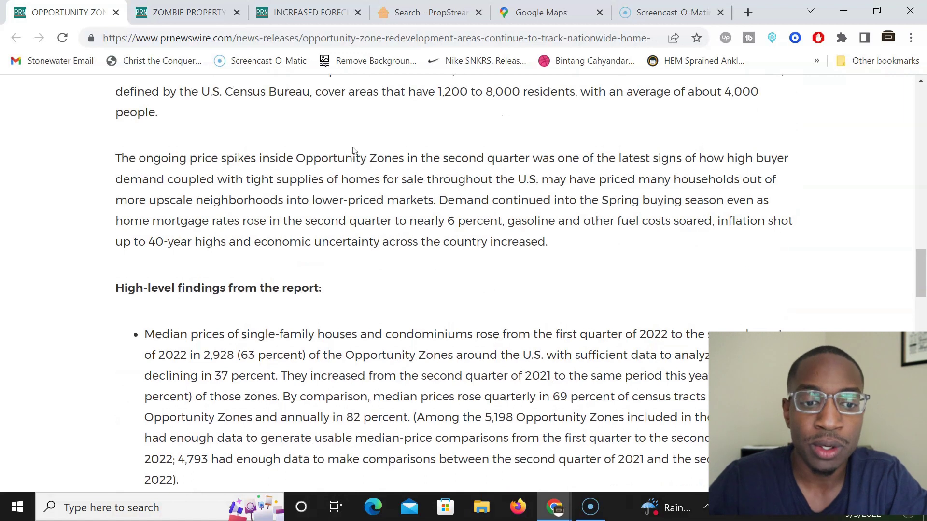
{"action": "scroll", "coordinate": [353, 150], "scroll_direction": "up", "scroll_amount": 4}
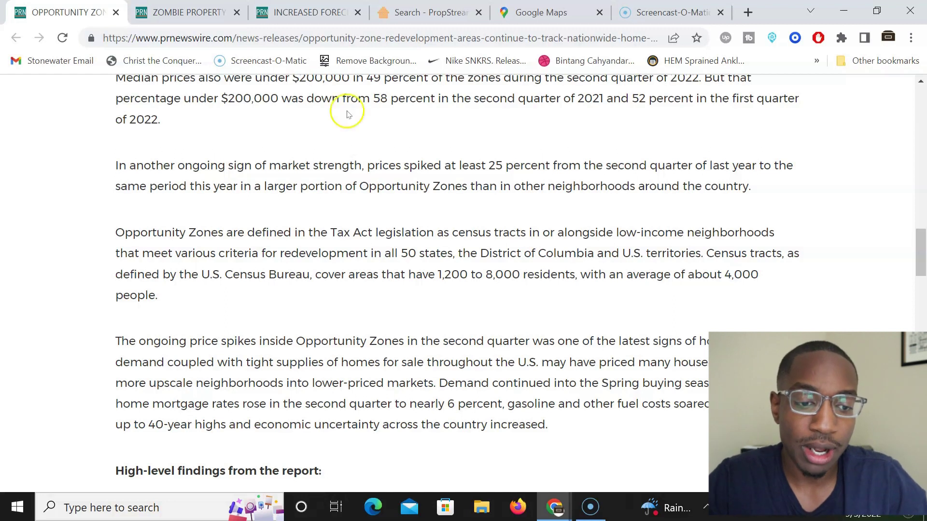
Step: Switch to PropStream and filter the Atlanta, GA search to an estimated value of 50,000 to 220,000
{"action": "left_click", "coordinate": [420, 12]}
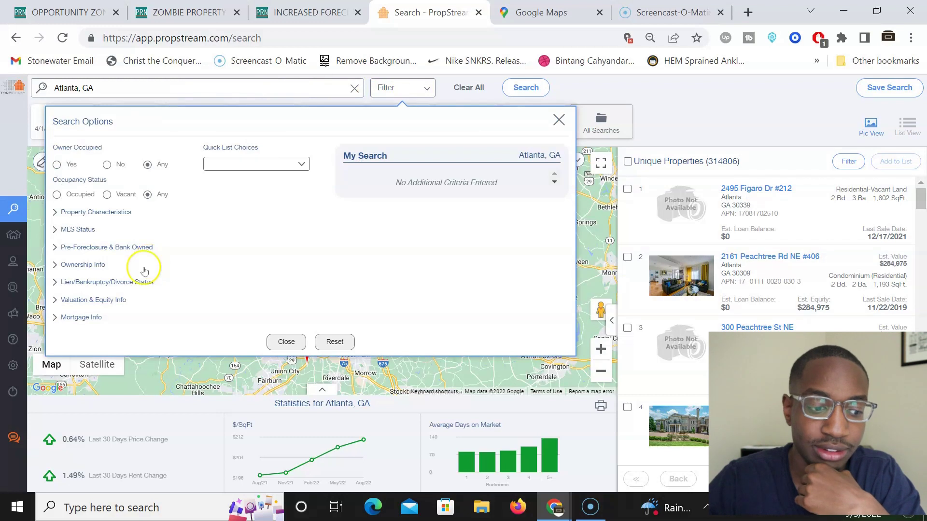
{"action": "left_click", "coordinate": [75, 300]}
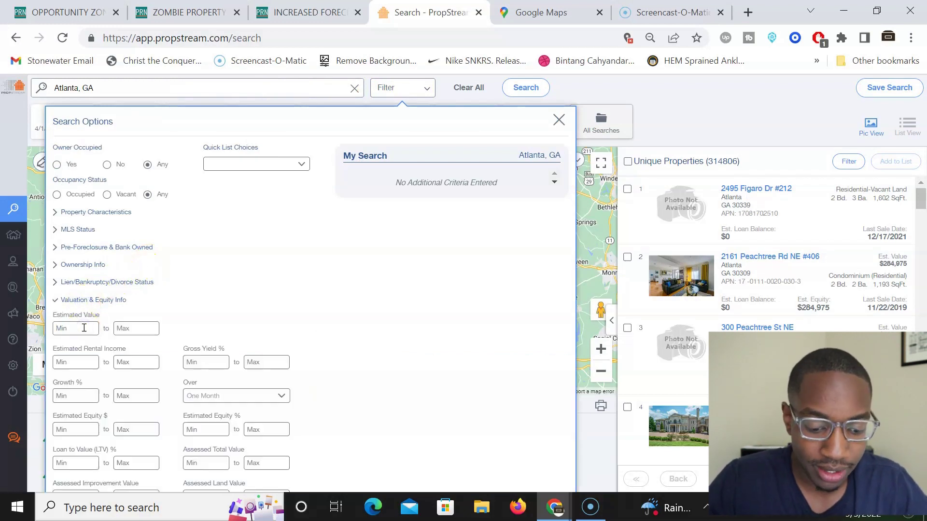
{"action": "type", "text": "500000"}
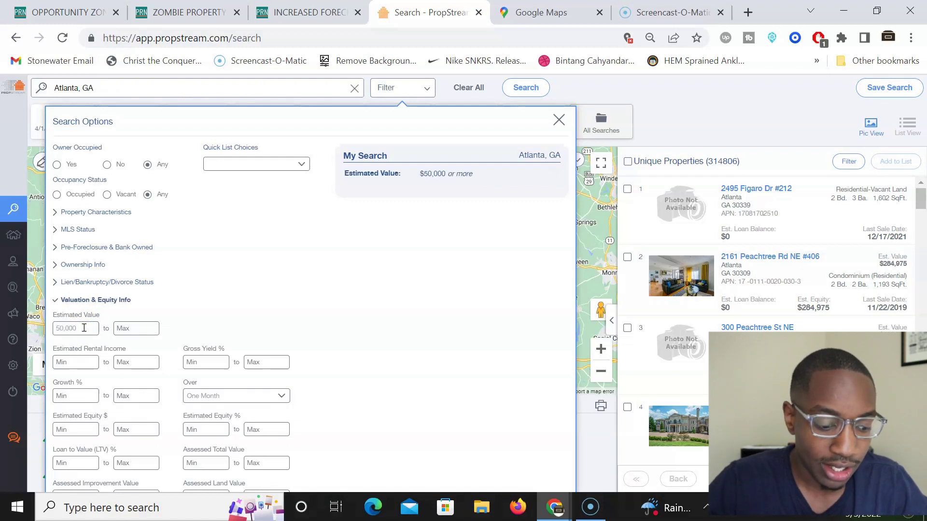
{"action": "left_click", "coordinate": [136, 328]}
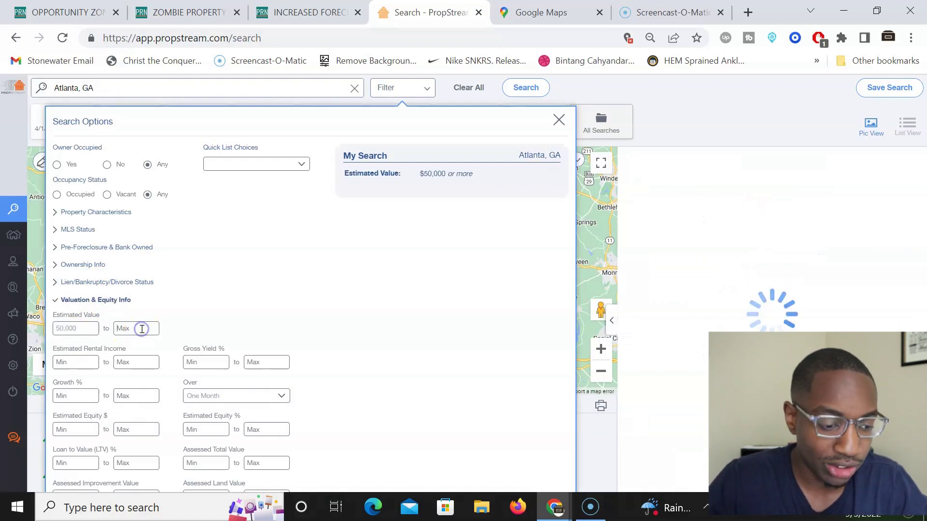
{"action": "type", "text": "220,000"}
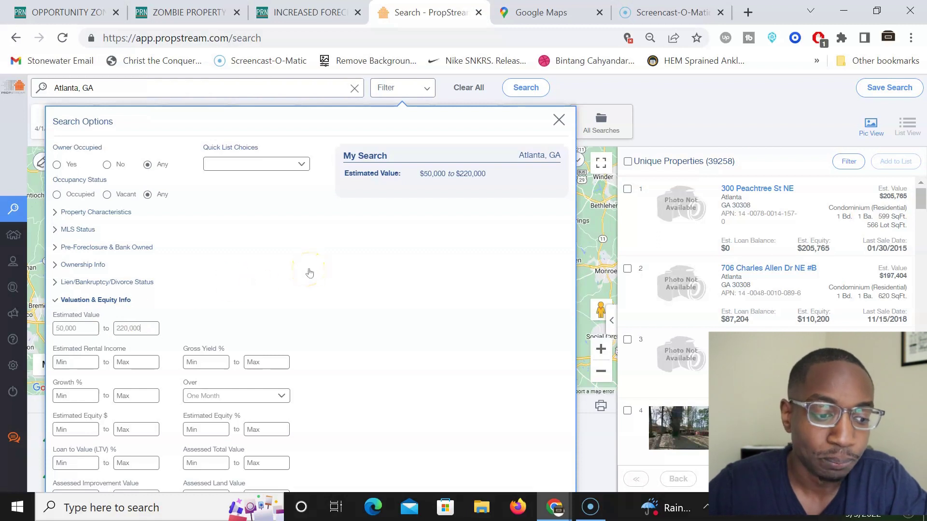
Step: Restrict the Atlanta search to vacant properties and look through the resulting property list
{"action": "left_click", "coordinate": [107, 195]}
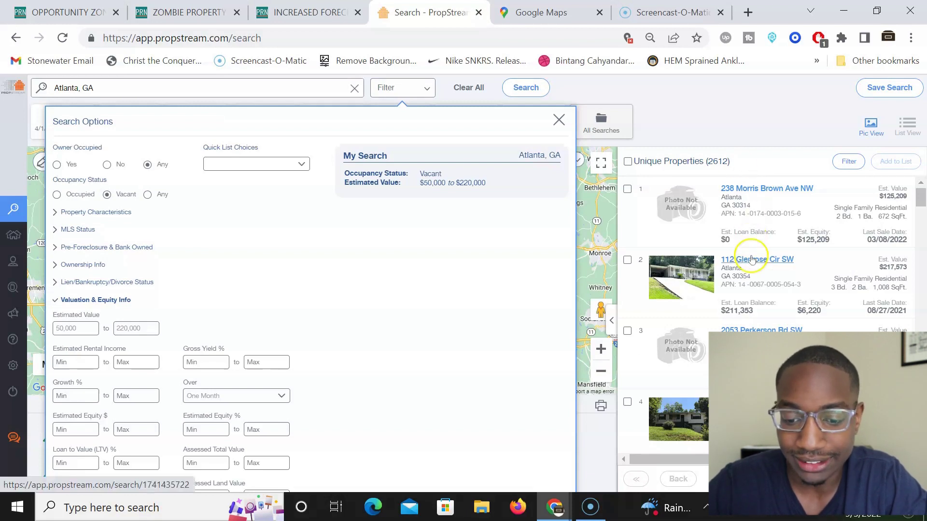
{"action": "left_click", "coordinate": [856, 330]}
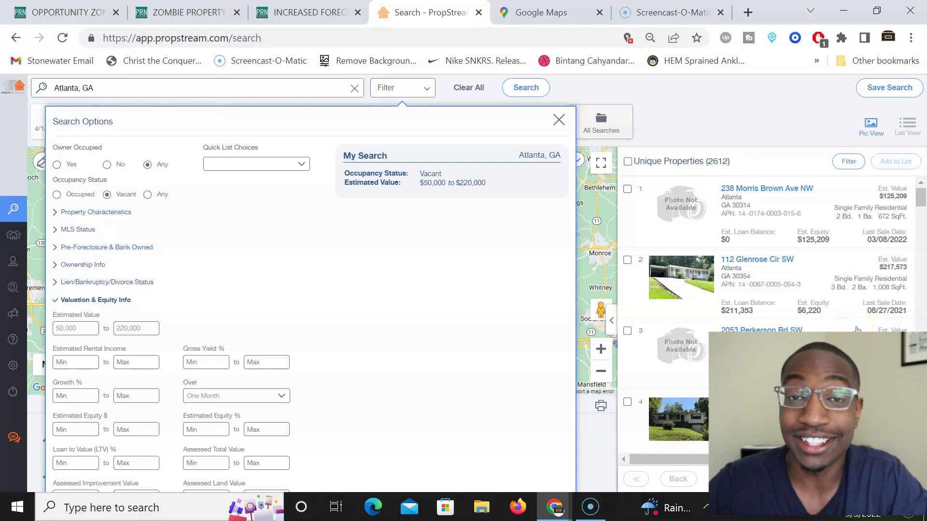
{"action": "scroll", "coordinate": [857, 330], "scroll_direction": "down", "scroll_amount": 4}
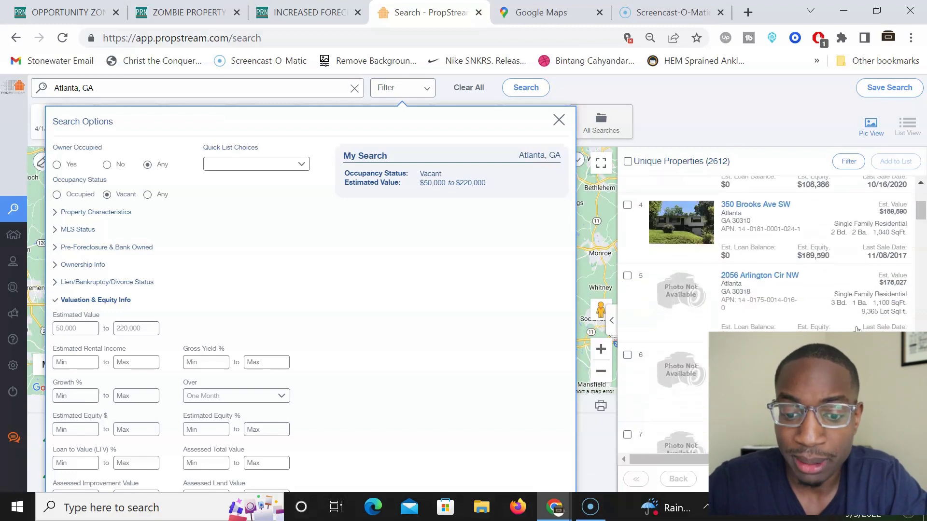
{"action": "scroll", "coordinate": [857, 330], "scroll_direction": "up", "scroll_amount": 4}
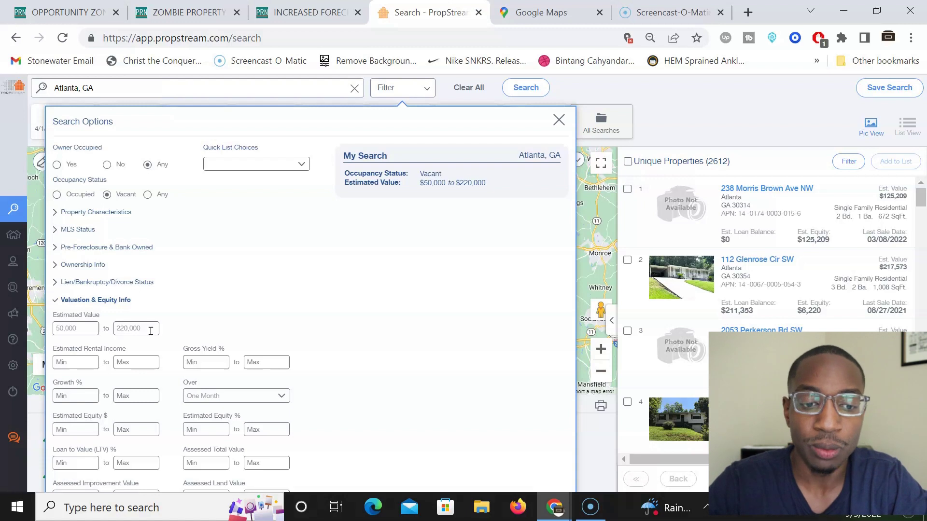
{"action": "left_click", "coordinate": [329, 245]}
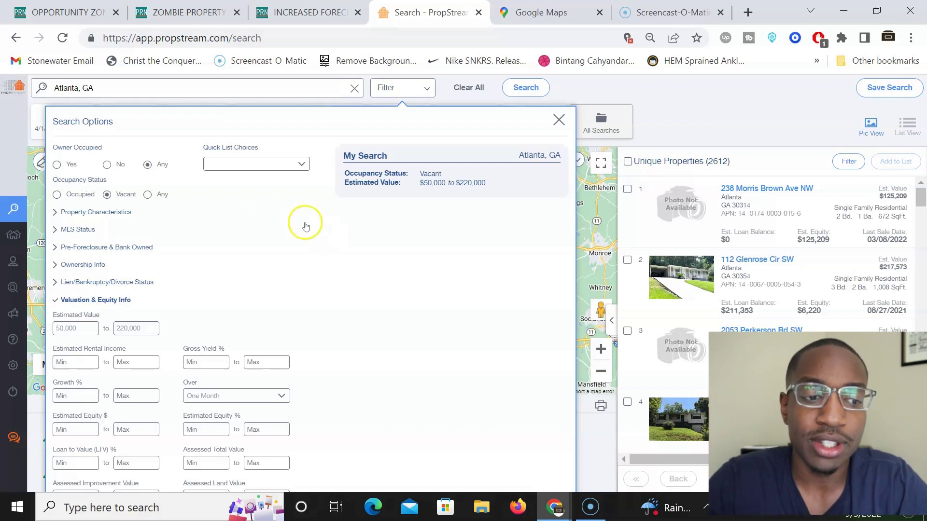
Step: Switch to the PR Newswire zombie property article and view its headline
{"action": "left_click", "coordinate": [186, 13]}
{"action": "scroll", "coordinate": [21, 289], "scroll_direction": "down", "scroll_amount": 2}
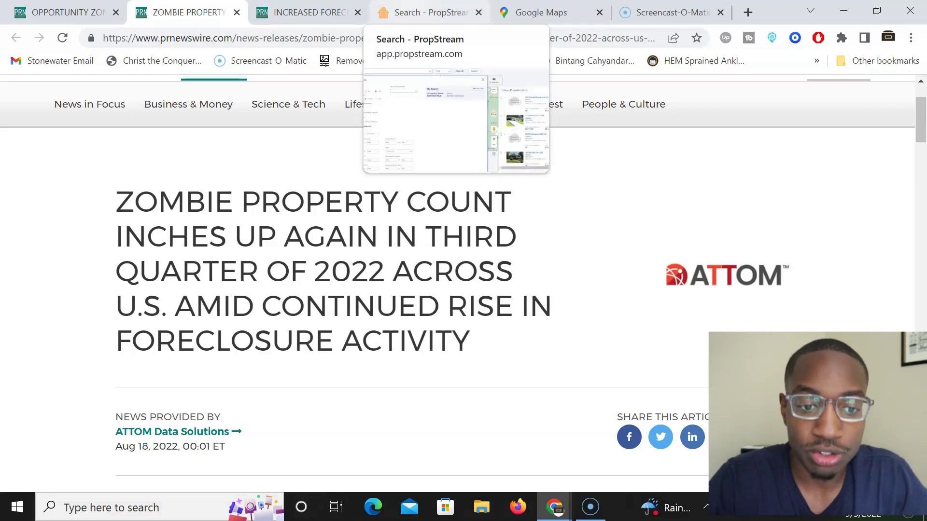
Step: In PropStream, remove the estimated value and occupancy criteria, and filter Atlanta by the Zombie Properties quick list
{"action": "left_click", "coordinate": [425, 12]}
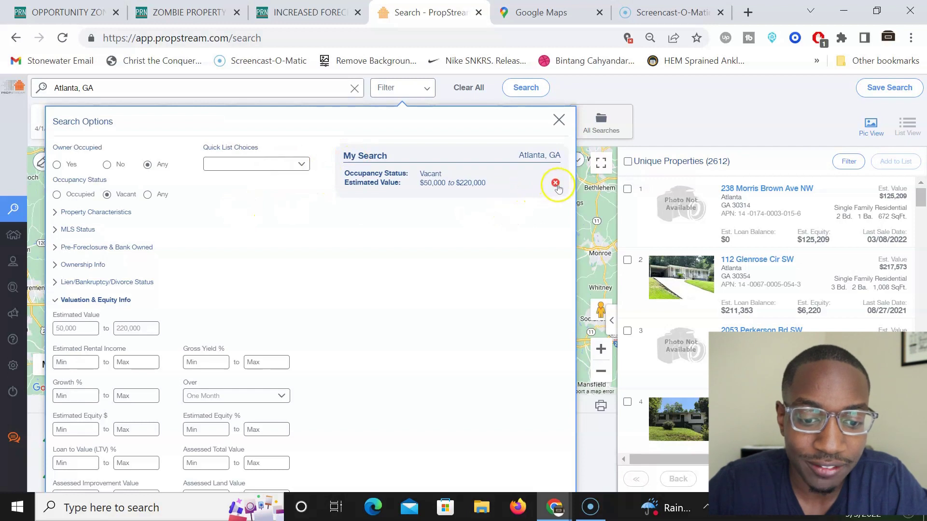
{"action": "left_click", "coordinate": [555, 184]}
{"action": "left_click", "coordinate": [555, 174]}
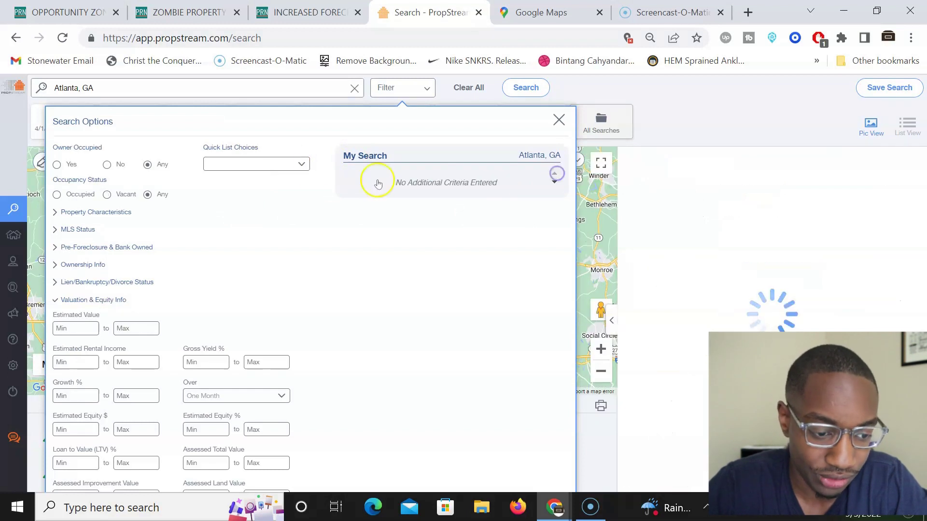
{"action": "left_click", "coordinate": [289, 165]}
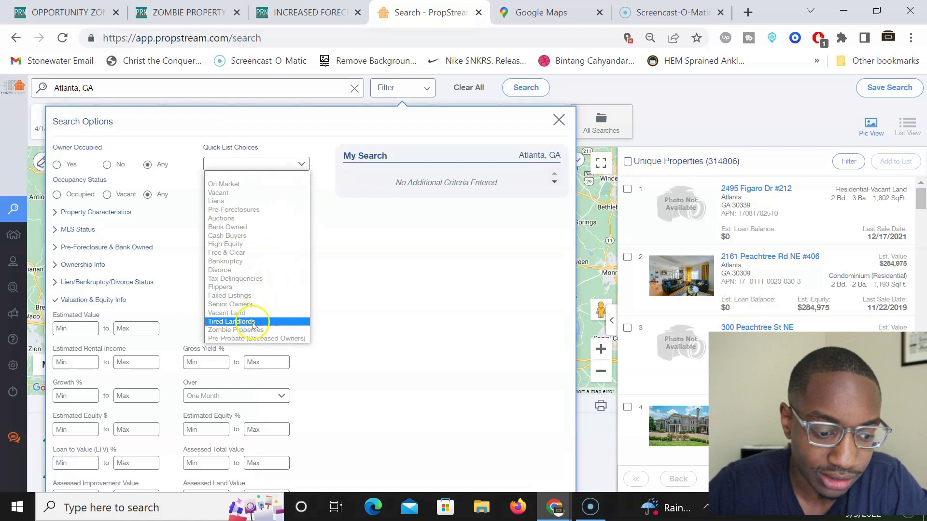
{"action": "left_click", "coordinate": [244, 330]}
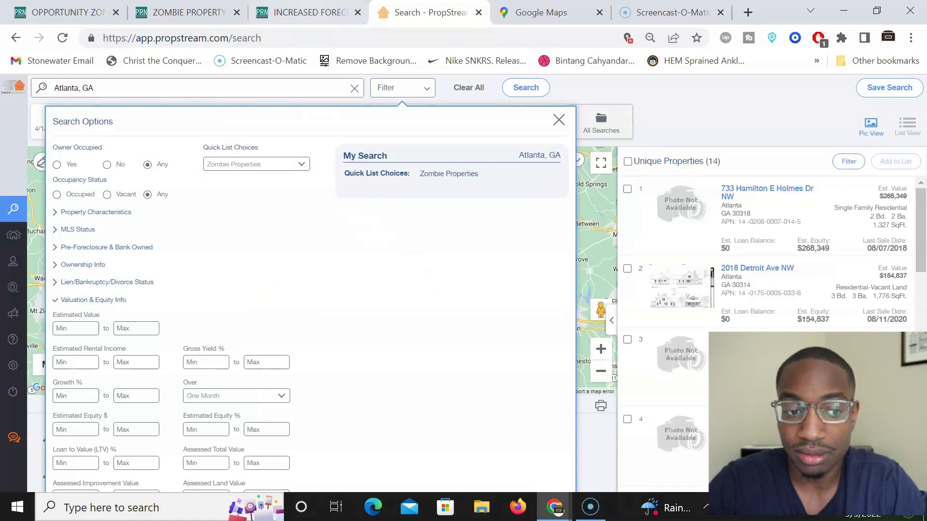
Step: Return to the zombie property article and examine its figures on vacant, pre-foreclosure and zombie-foreclosure properties
{"action": "left_click", "coordinate": [183, 12]}
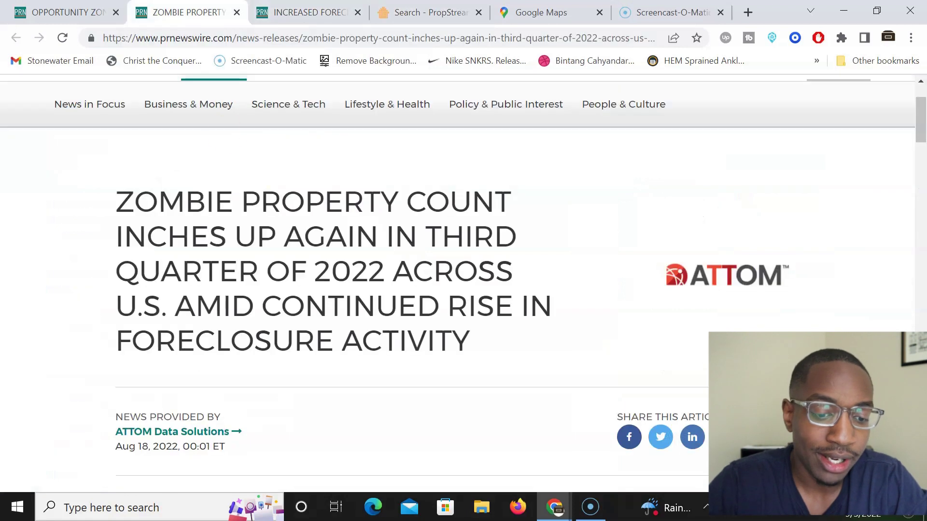
{"action": "scroll", "coordinate": [291, 308], "scroll_direction": "down", "scroll_amount": 8}
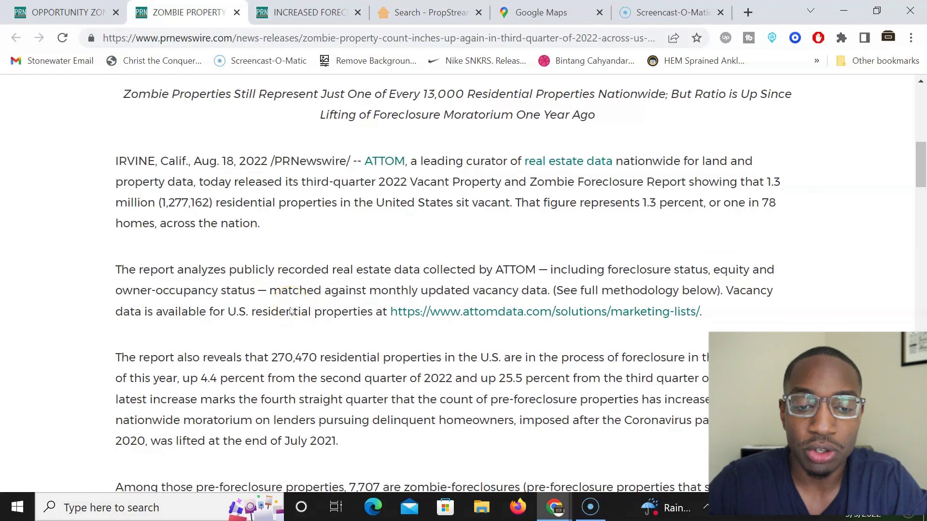
{"action": "scroll", "coordinate": [291, 311], "scroll_direction": "down", "scroll_amount": 7}
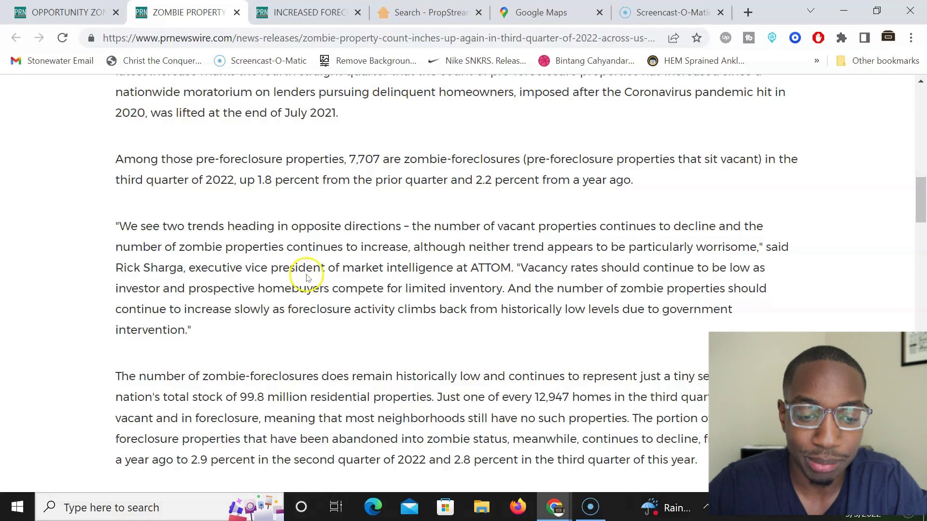
Step: Read on in the zombie property article, examining the states with the biggest quarterly increases in zombie foreclosures
{"action": "scroll", "coordinate": [383, 221], "scroll_direction": "down", "scroll_amount": 5}
{"action": "scroll", "coordinate": [382, 224], "scroll_direction": "down", "scroll_amount": 3}
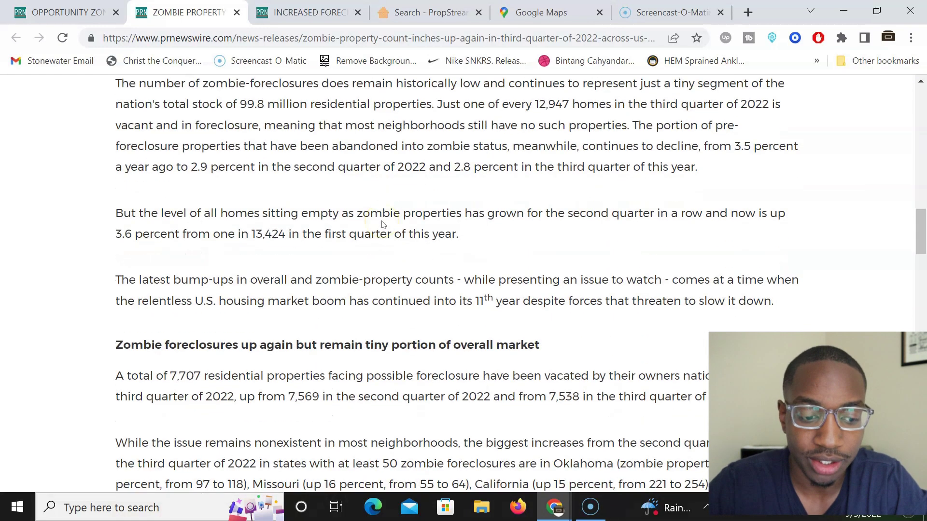
{"action": "scroll", "coordinate": [382, 224], "scroll_direction": "down", "scroll_amount": 3}
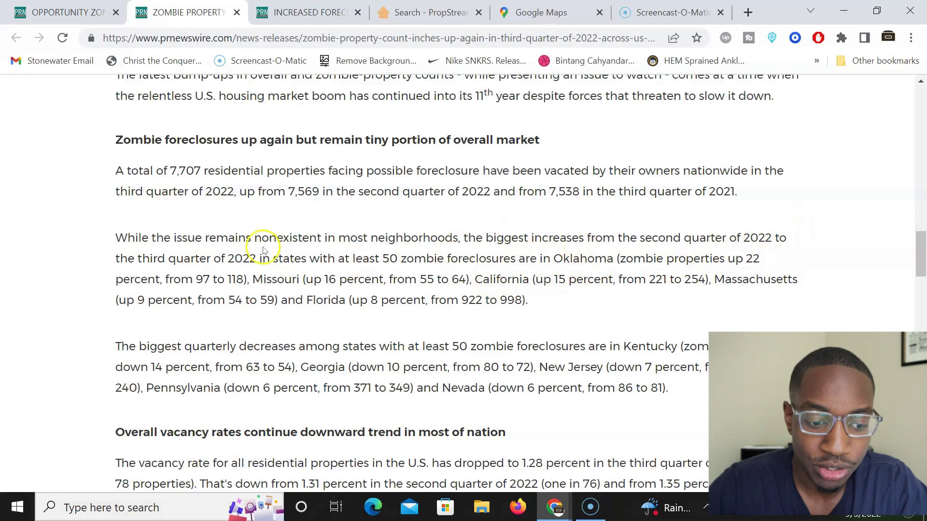
{"action": "left_click_drag", "start_coordinate": [247, 280], "coordinate": [590, 304]}
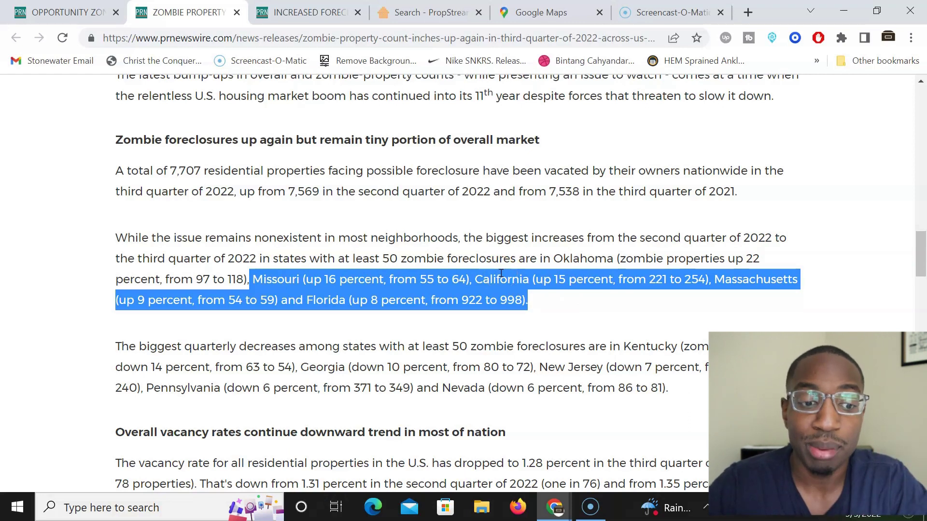
{"action": "left_click", "coordinate": [276, 202]}
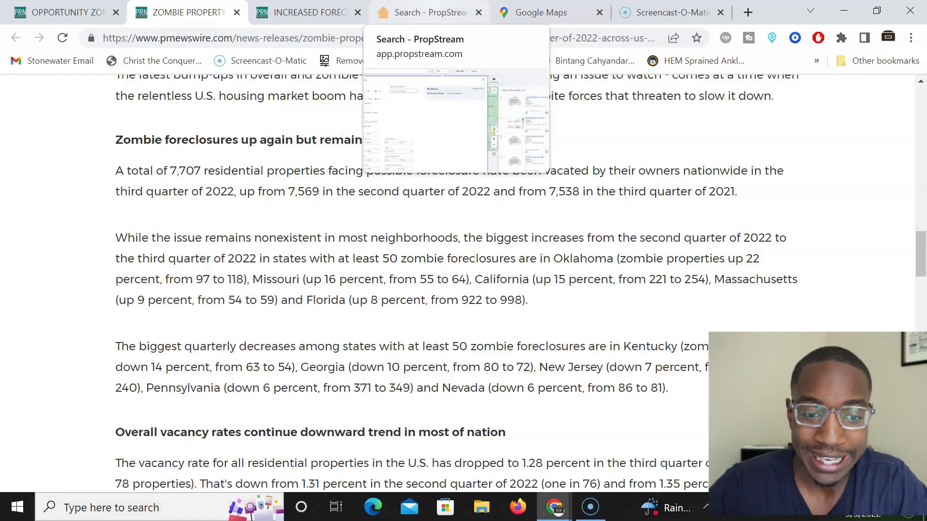
Step: Check the PropStream search briefly, then open the article on increased foreclosure activity in early 2022 and view its headline
{"action": "left_click", "coordinate": [425, 12]}
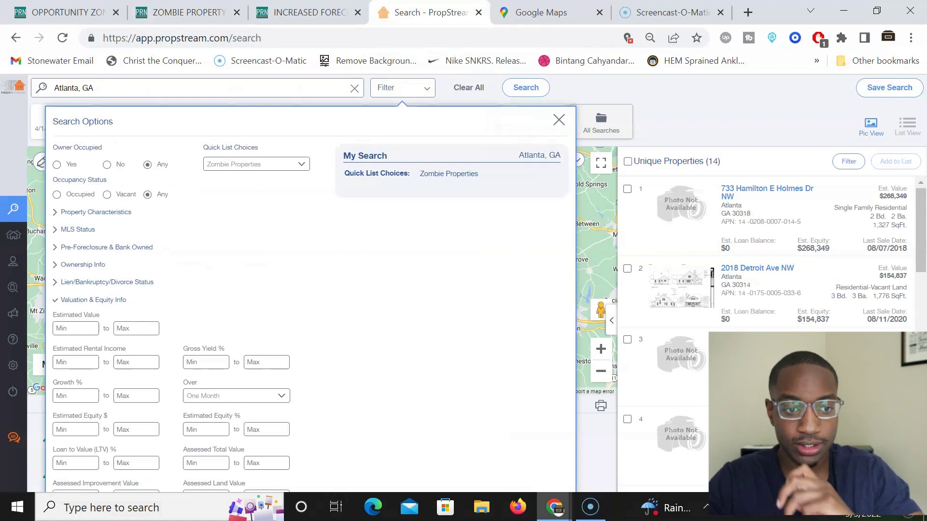
{"action": "left_click", "coordinate": [309, 12]}
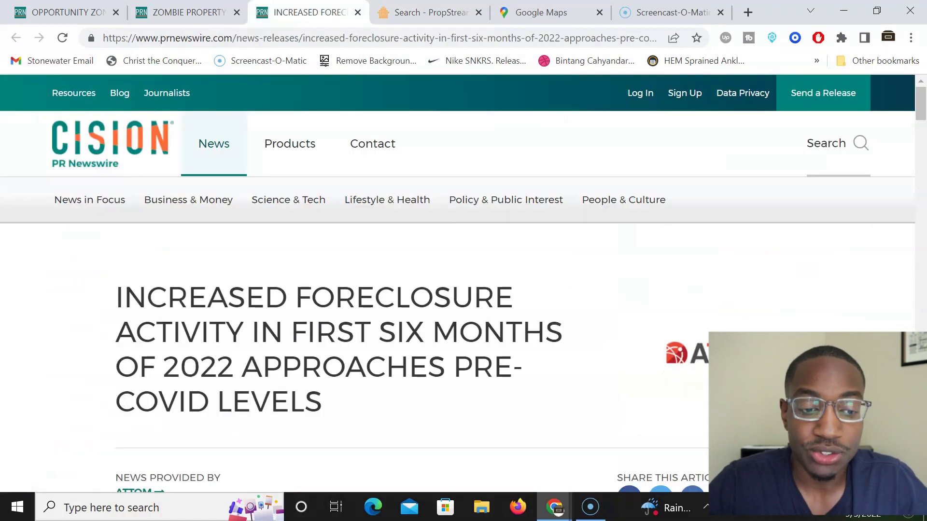
{"action": "scroll", "coordinate": [228, 289], "scroll_direction": "down", "scroll_amount": 2}
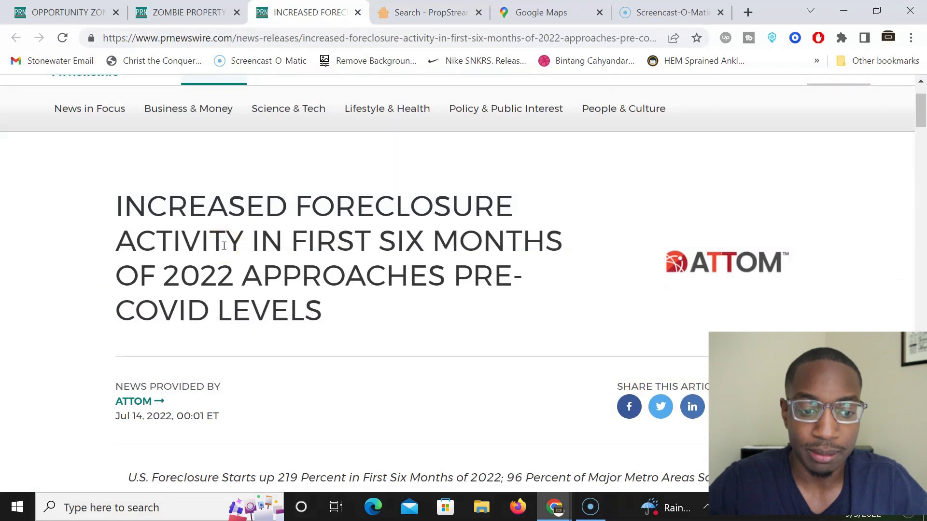
{"action": "scroll", "coordinate": [224, 245], "scroll_direction": "down", "scroll_amount": 1}
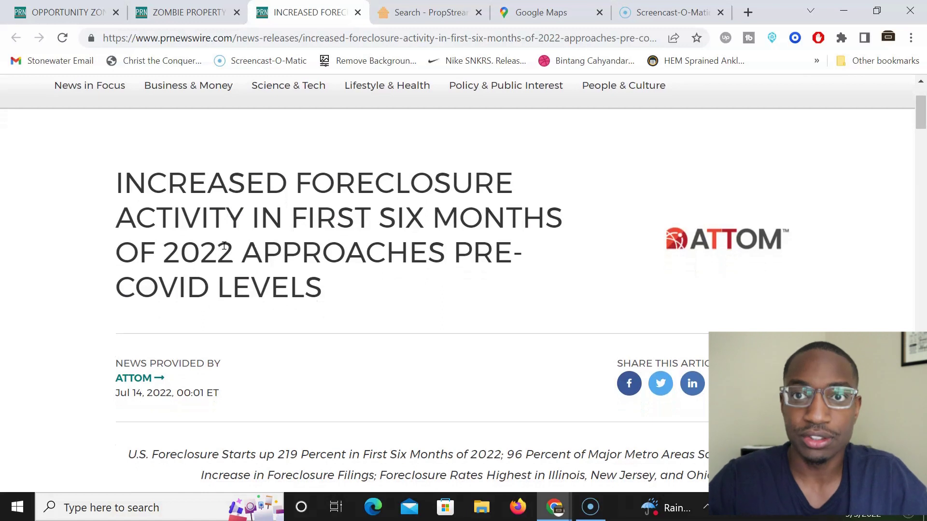
{"action": "scroll", "coordinate": [224, 245], "scroll_direction": "down", "scroll_amount": 1}
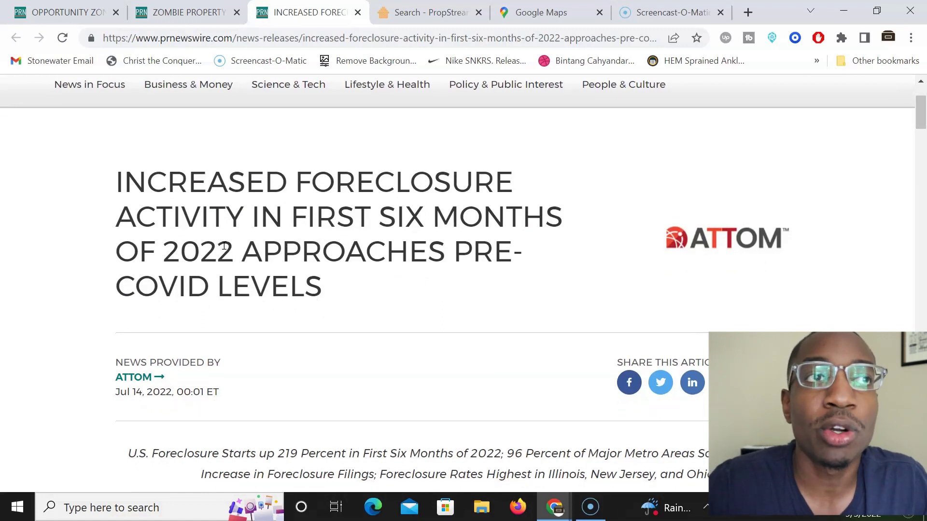
{"action": "scroll", "coordinate": [224, 246], "scroll_direction": "down", "scroll_amount": 1}
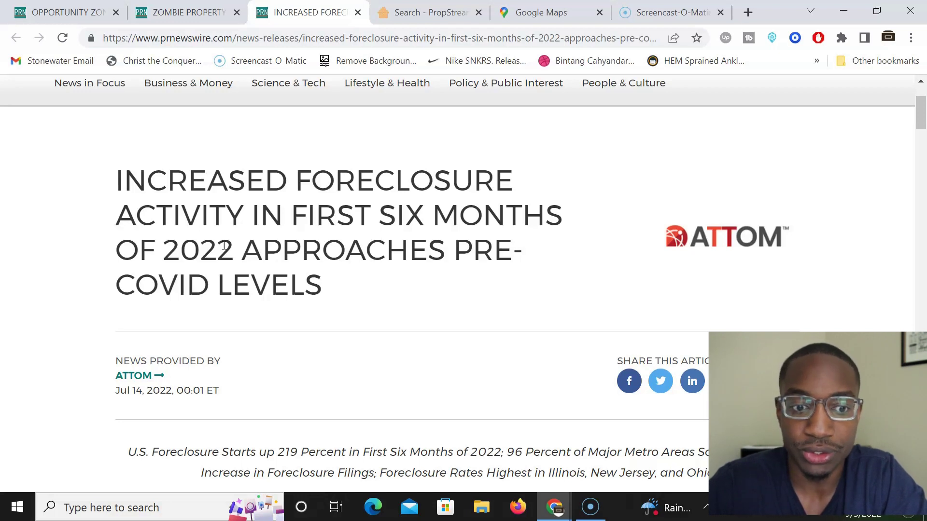
Step: In PropStream, replace the Zombie Properties quick list with Pre-Foreclosures for the Atlanta search
{"action": "left_click", "coordinate": [432, 14]}
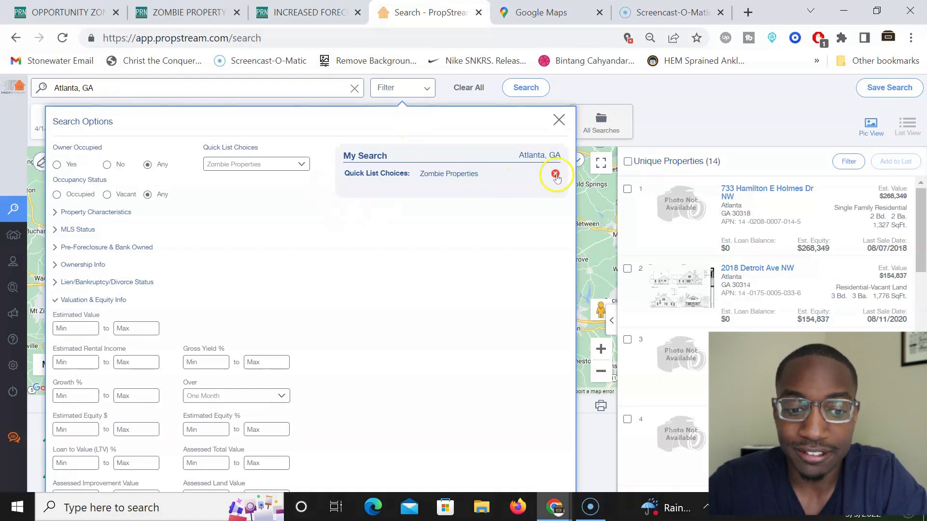
{"action": "left_click", "coordinate": [556, 175]}
{"action": "left_click", "coordinate": [276, 162]}
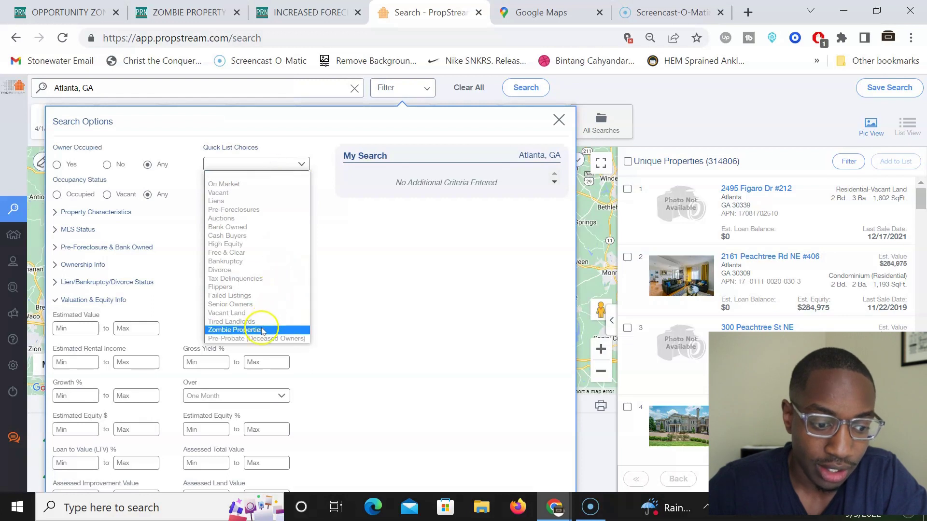
{"action": "left_click", "coordinate": [248, 210]}
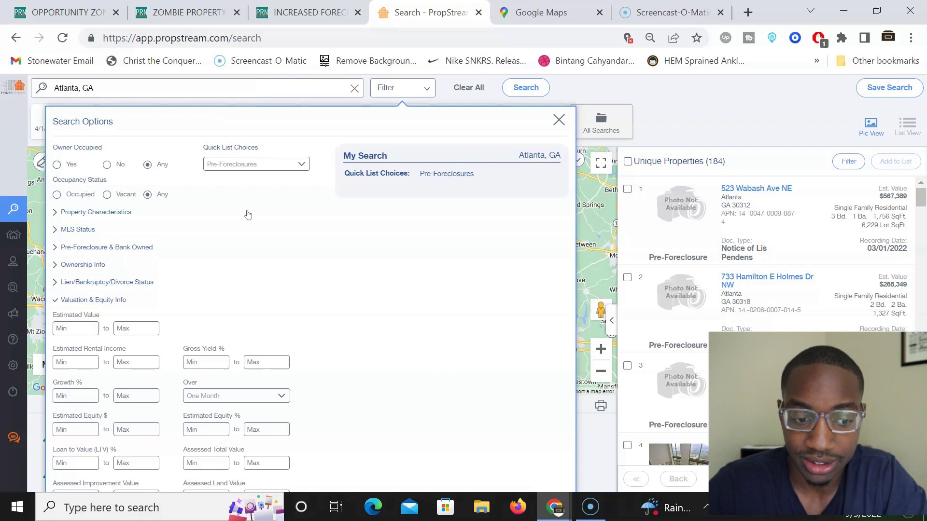
Step: Remove the Pre-Foreclosures quick list and filter by foreclosure status with Notice of Default / Lis Pendens and Auctions
{"action": "left_click", "coordinate": [284, 164]}
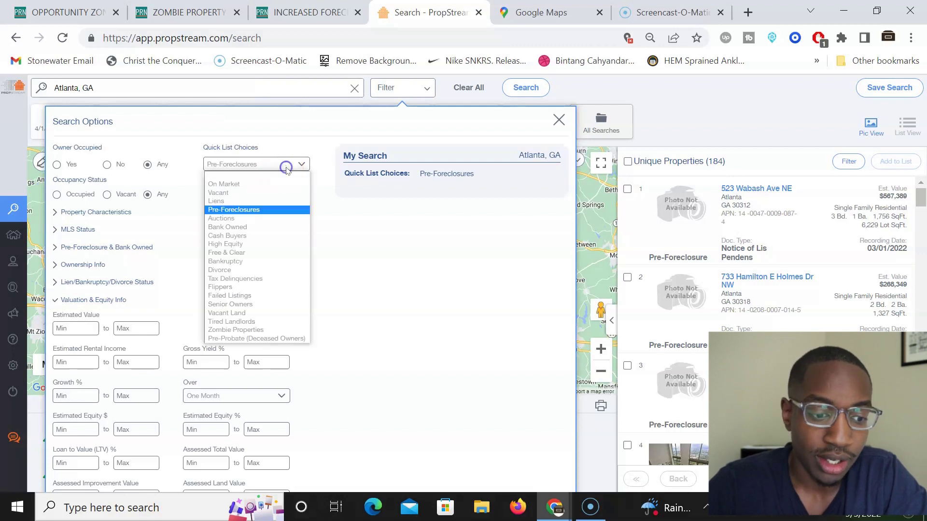
{"action": "left_click", "coordinate": [555, 174]}
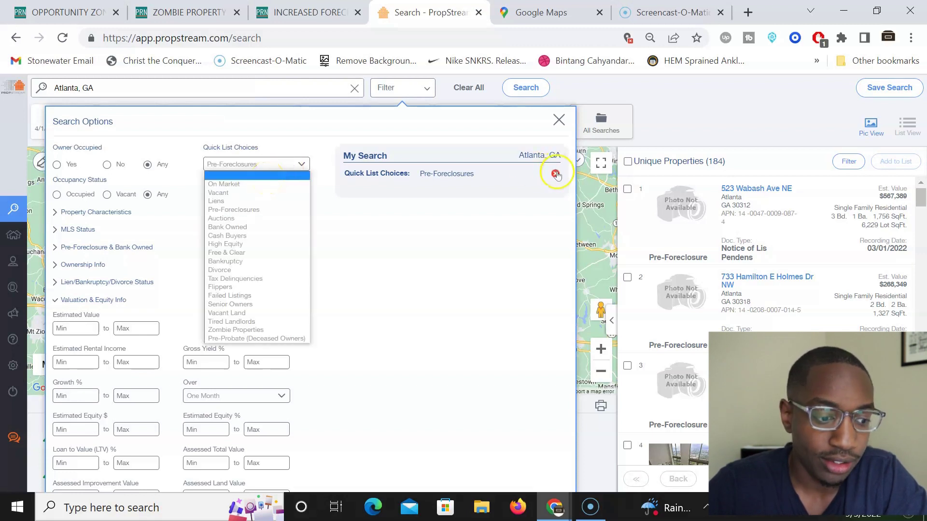
{"action": "left_click", "coordinate": [135, 247]}
{"action": "left_click", "coordinate": [122, 276]}
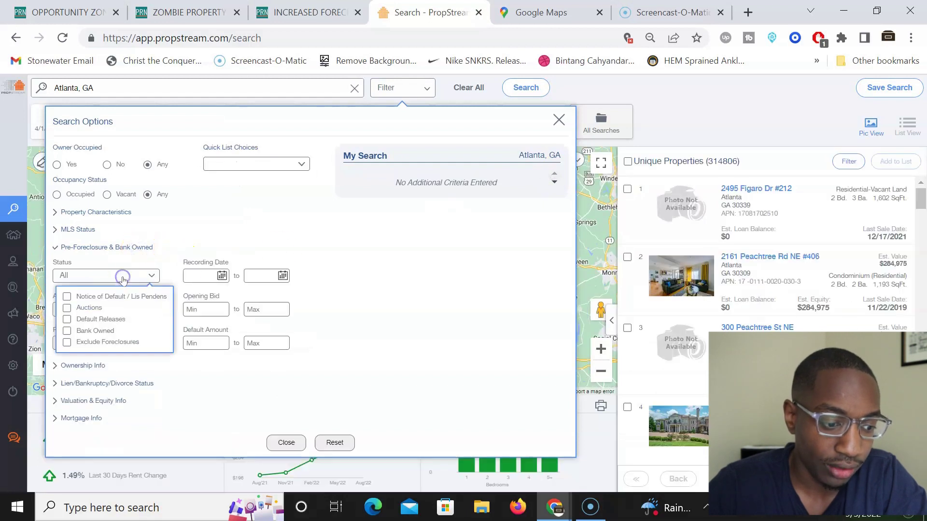
{"action": "left_click", "coordinate": [67, 297]}
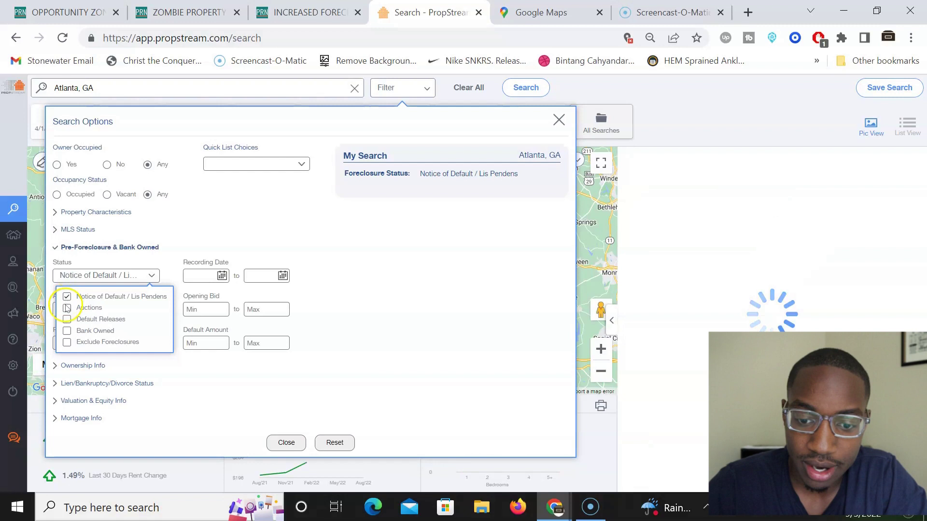
{"action": "left_click", "coordinate": [67, 308]}
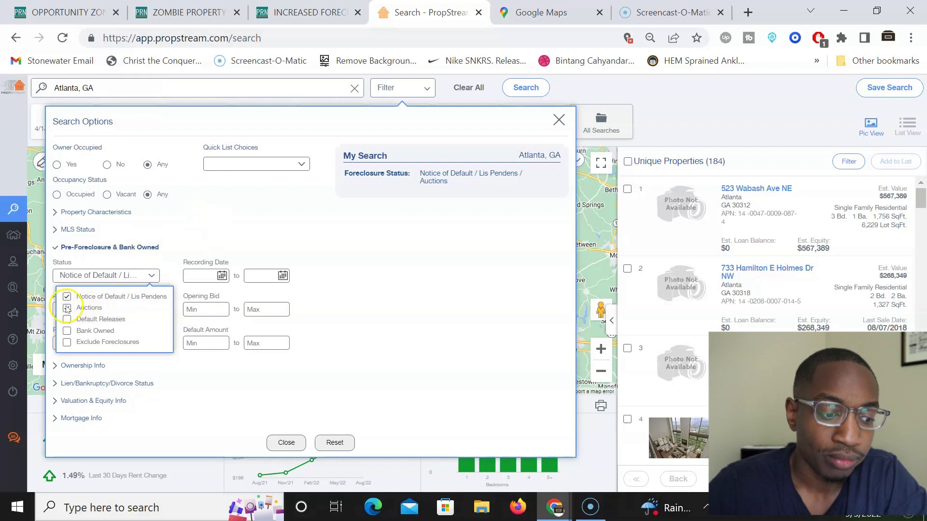
Step: Clear both foreclosure status selections and close the search options to return to the Atlanta overview
{"action": "left_click", "coordinate": [67, 308]}
{"action": "left_click", "coordinate": [66, 297]}
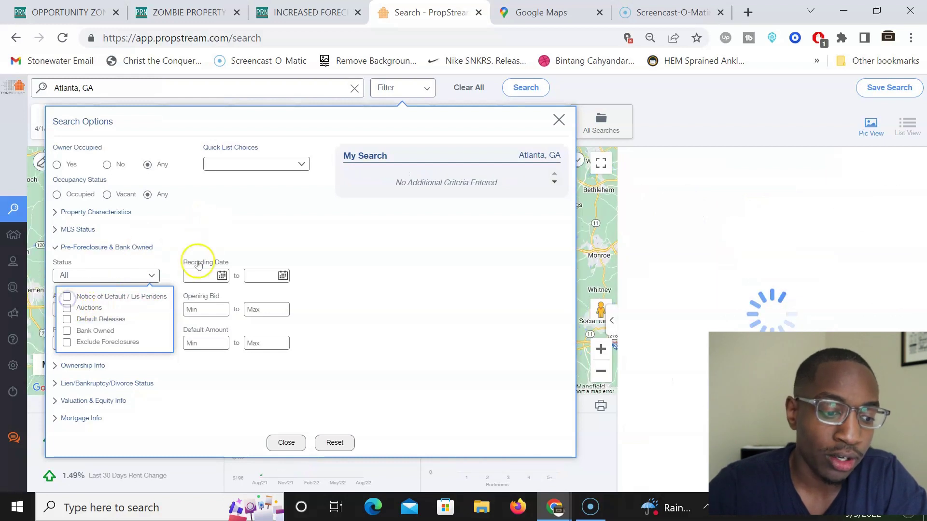
{"action": "left_click", "coordinate": [153, 276]}
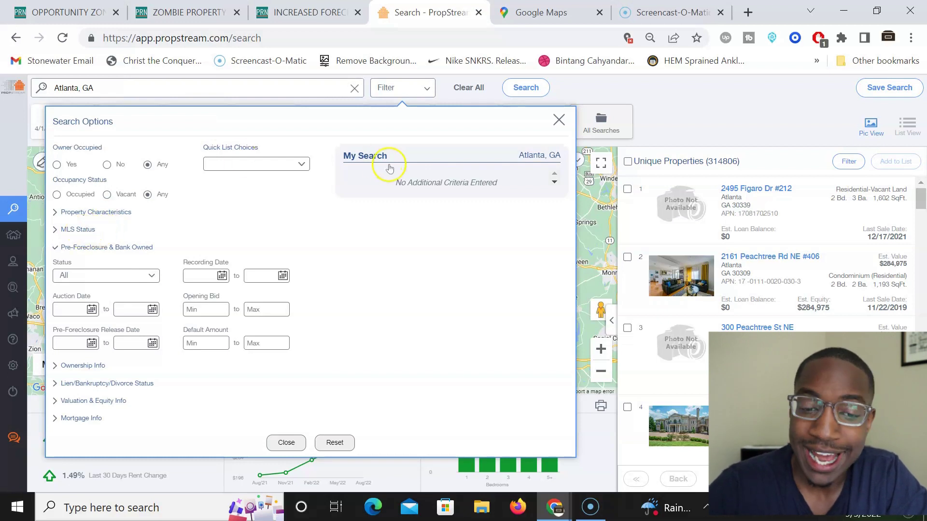
{"action": "left_click", "coordinate": [558, 120]}
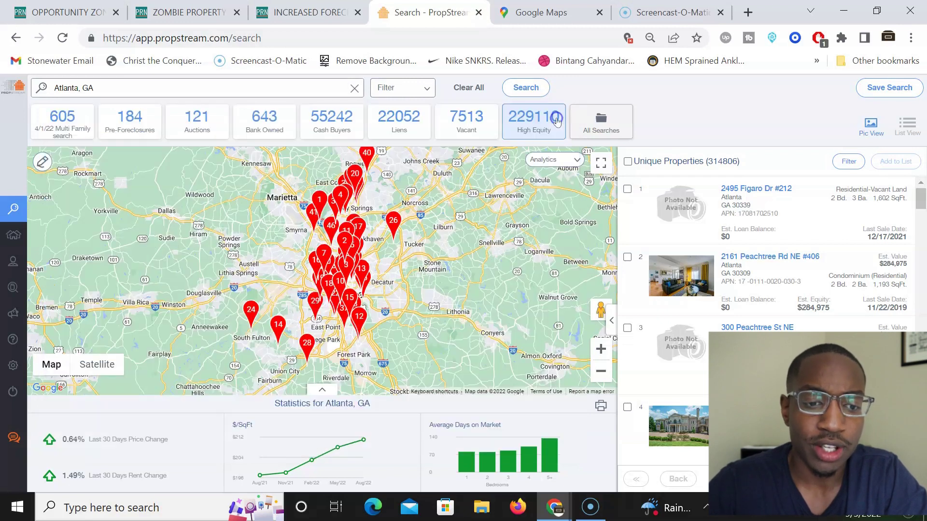